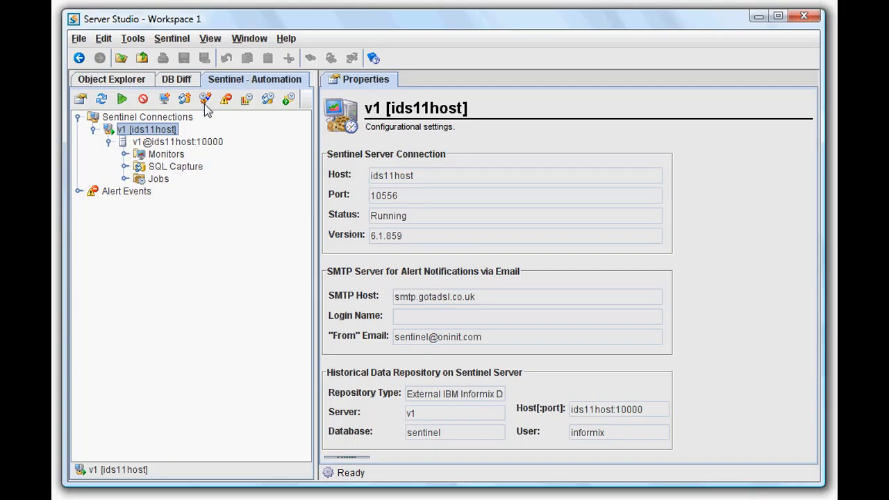
Step: Open the Connected sessions monitor of v1@ids11host:10000 for editing
{"action": "left_click", "coordinate": [125, 154]}
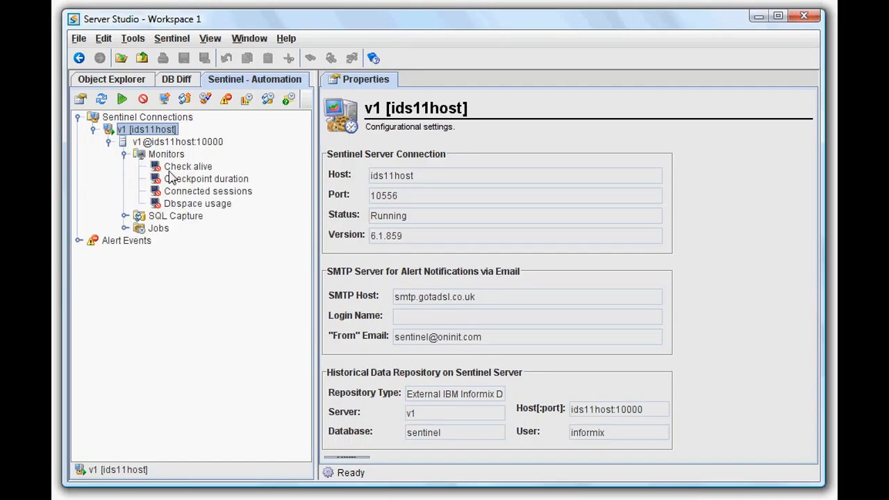
{"action": "left_click", "coordinate": [198, 193]}
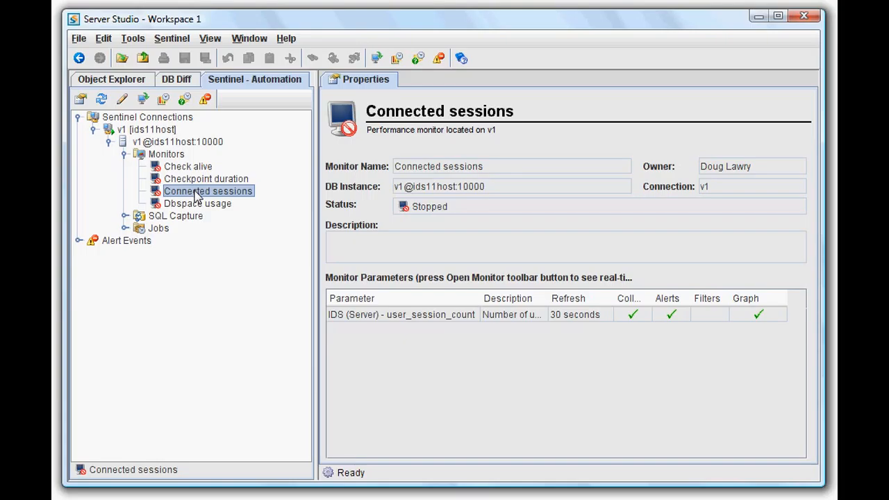
{"action": "right_click", "coordinate": [197, 195]}
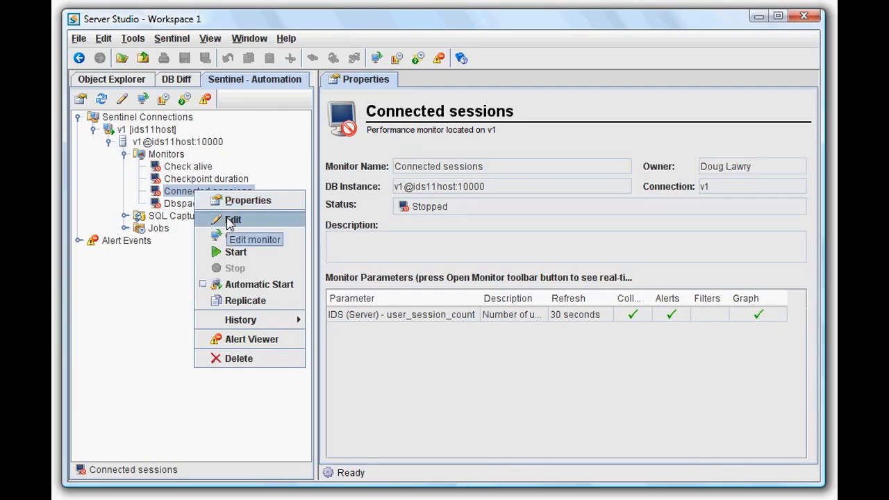
{"action": "left_click", "coordinate": [231, 220]}
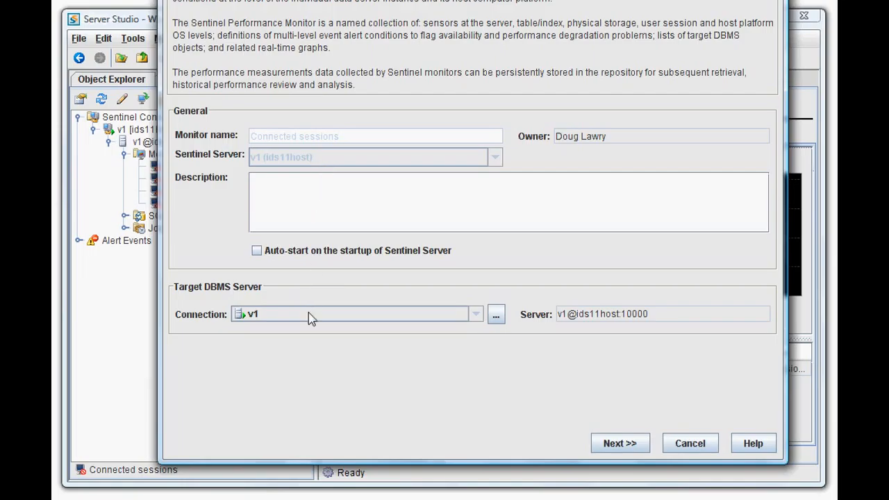
Step: Examine the list of parameters available to the monitor, from the IDS server entries down to the Unix ones
{"action": "left_click", "coordinate": [631, 444]}
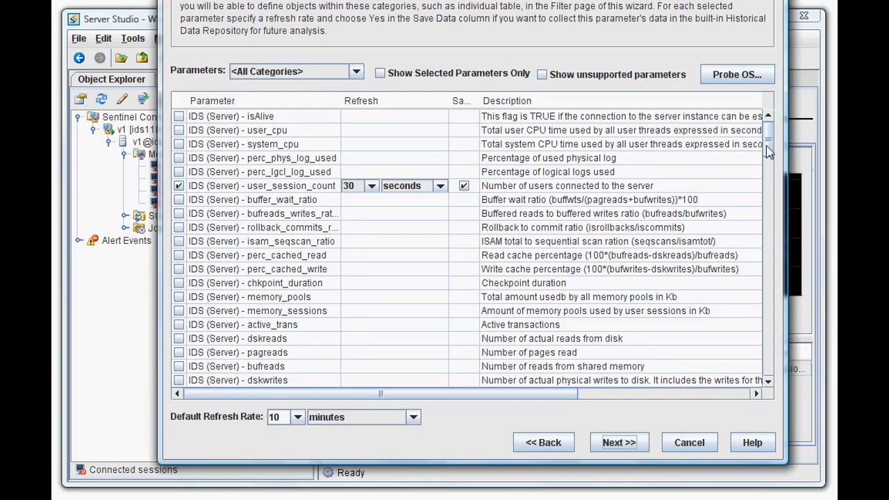
{"action": "left_click_drag", "start_coordinate": [769, 151], "coordinate": [773, 339]}
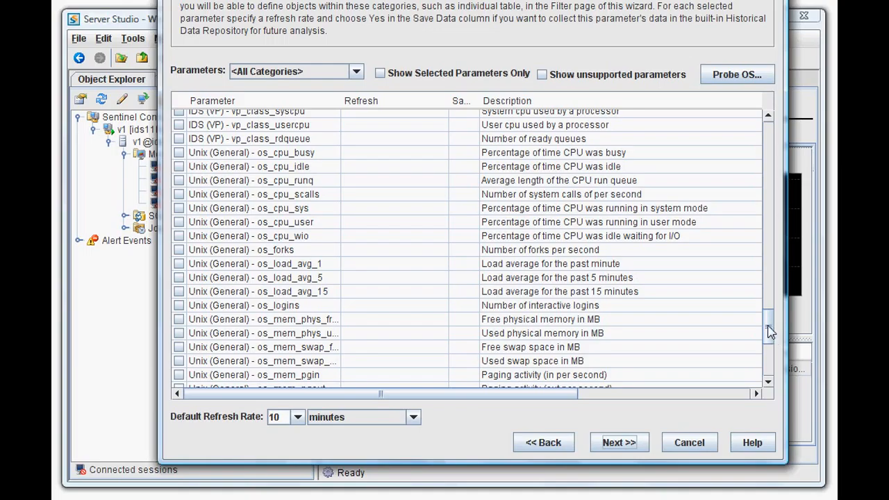
{"action": "left_click_drag", "start_coordinate": [770, 332], "coordinate": [770, 288]}
{"action": "left_click_drag", "start_coordinate": [769, 264], "coordinate": [770, 128]}
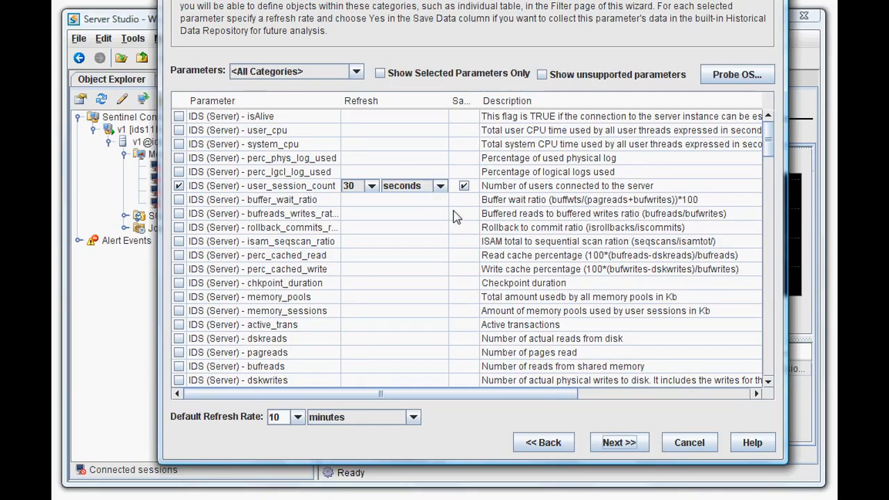
Step: Review the user_session_count alert, keeping its severity at Warning, and check the contacts available for email notification
{"action": "left_click", "coordinate": [612, 444]}
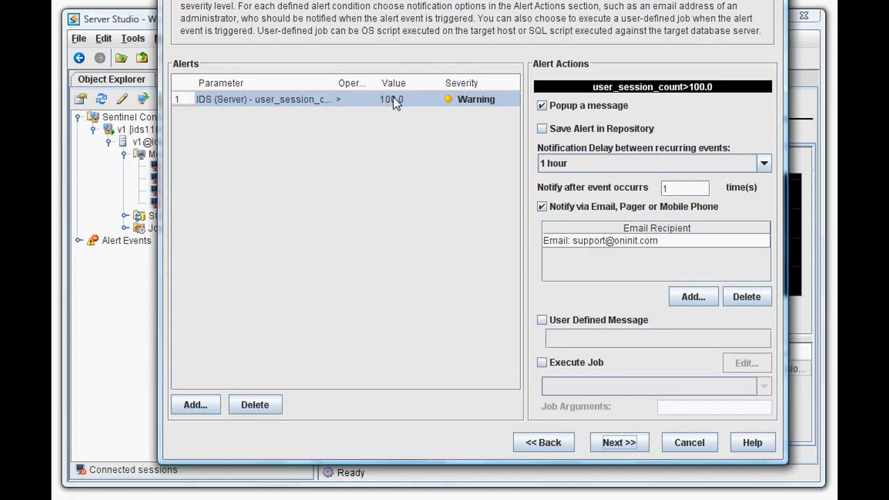
{"action": "left_click", "coordinate": [464, 104]}
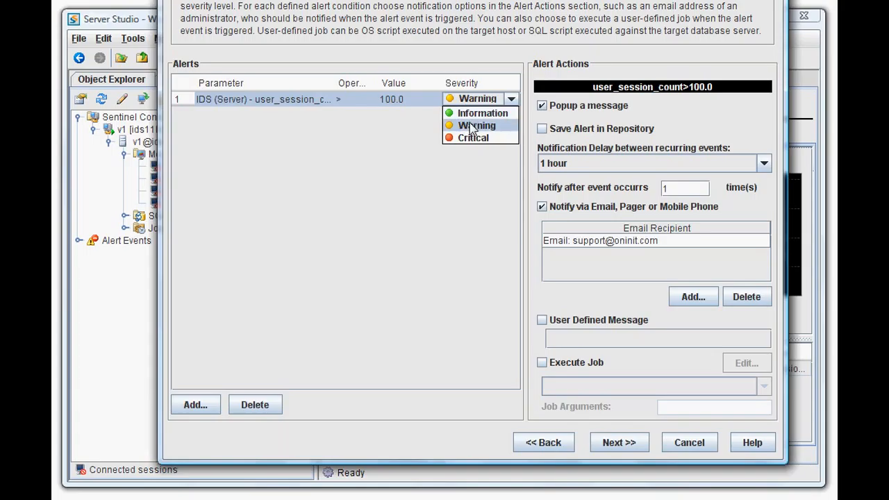
{"action": "left_click", "coordinate": [472, 127]}
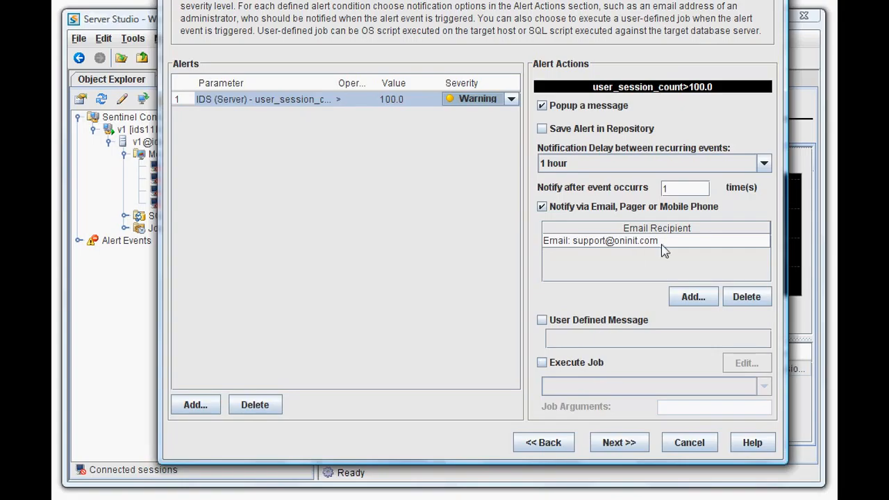
{"action": "left_click", "coordinate": [688, 296]}
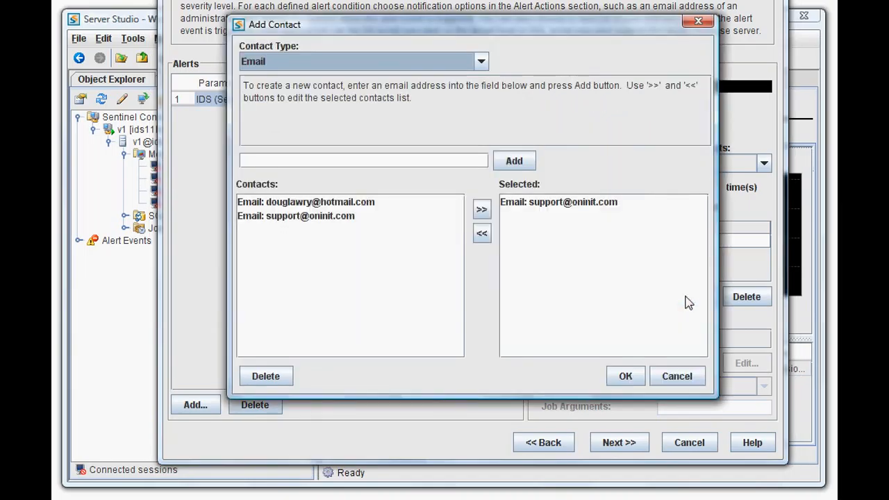
{"action": "left_click", "coordinate": [686, 379]}
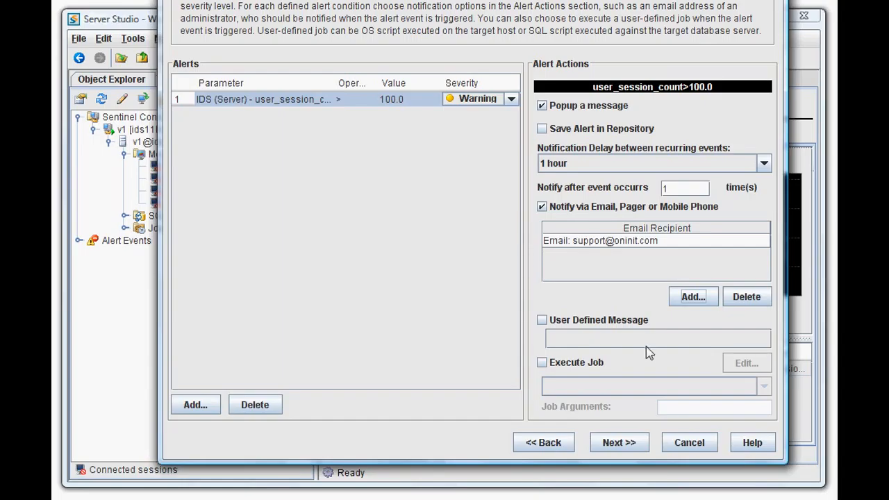
Step: Review the user_session_count chart settings and finish editing the monitor
{"action": "left_click", "coordinate": [621, 446]}
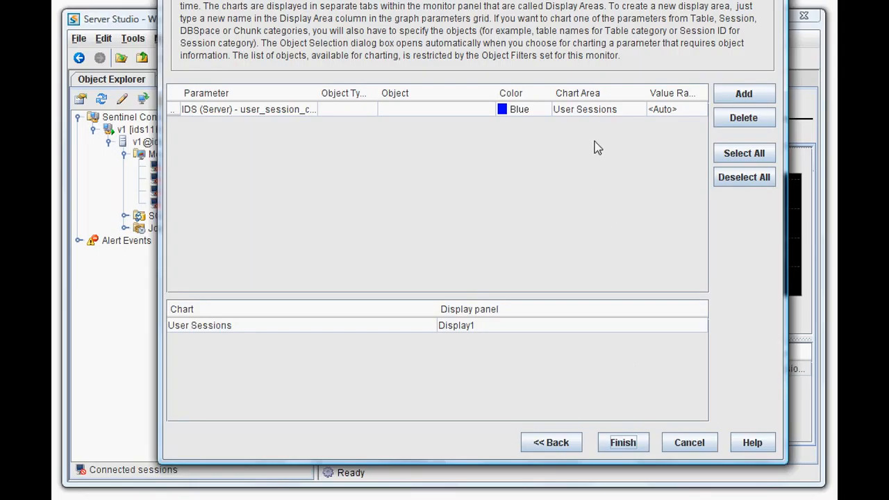
{"action": "left_click", "coordinate": [294, 114]}
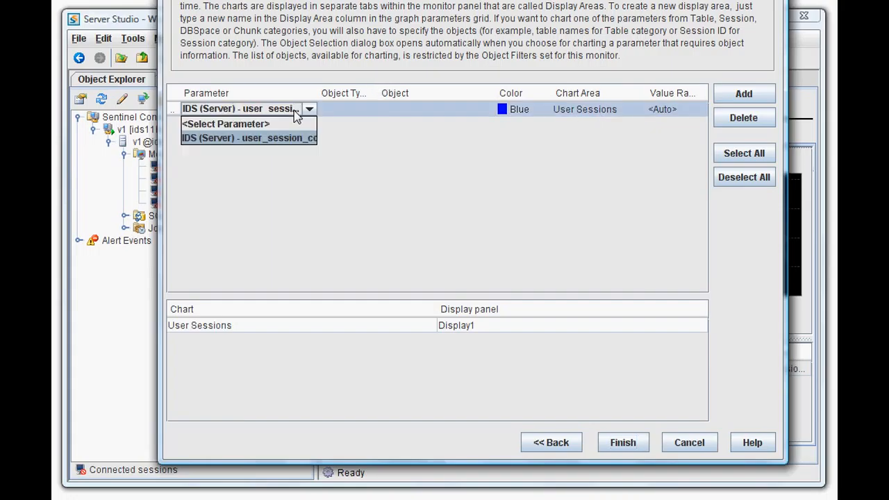
{"action": "left_click", "coordinate": [346, 110]}
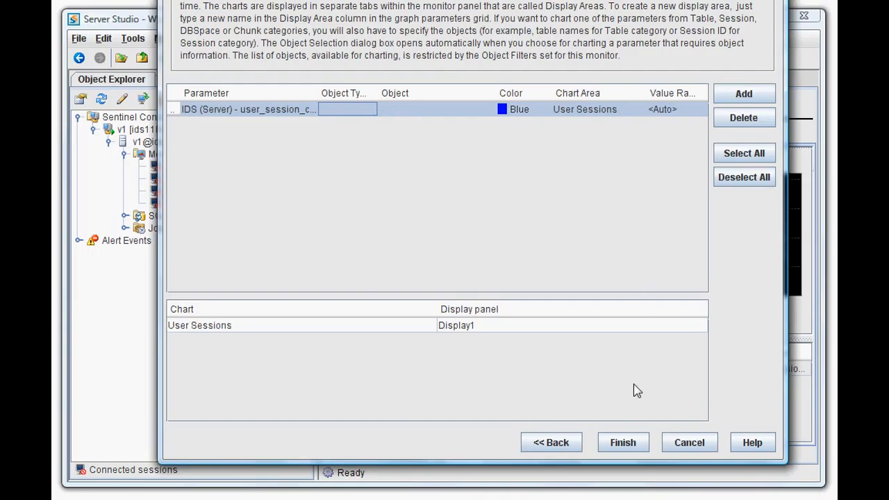
{"action": "left_click", "coordinate": [623, 442]}
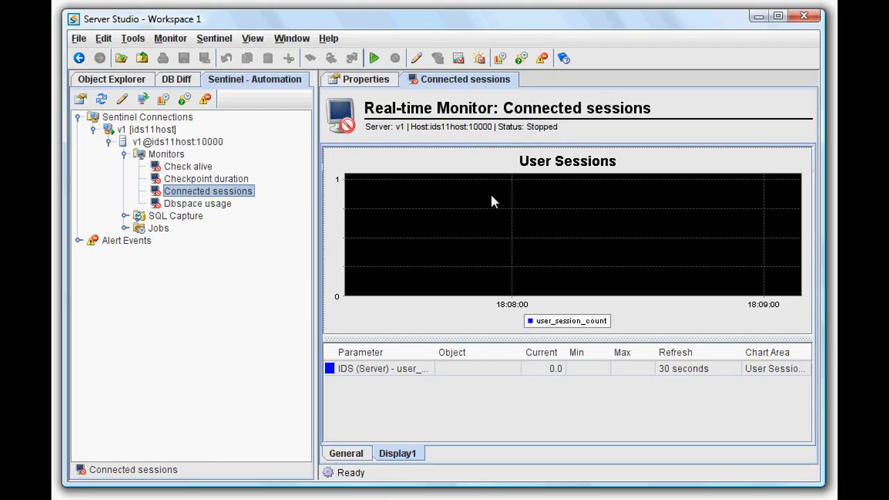
Step: Start the Connected sessions monitor and stop it again
{"action": "right_click", "coordinate": [227, 198]}
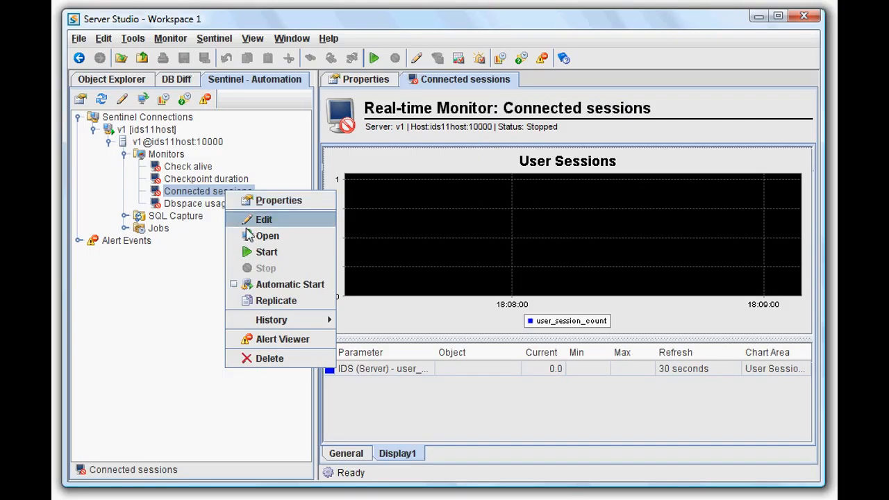
{"action": "left_click", "coordinate": [264, 251]}
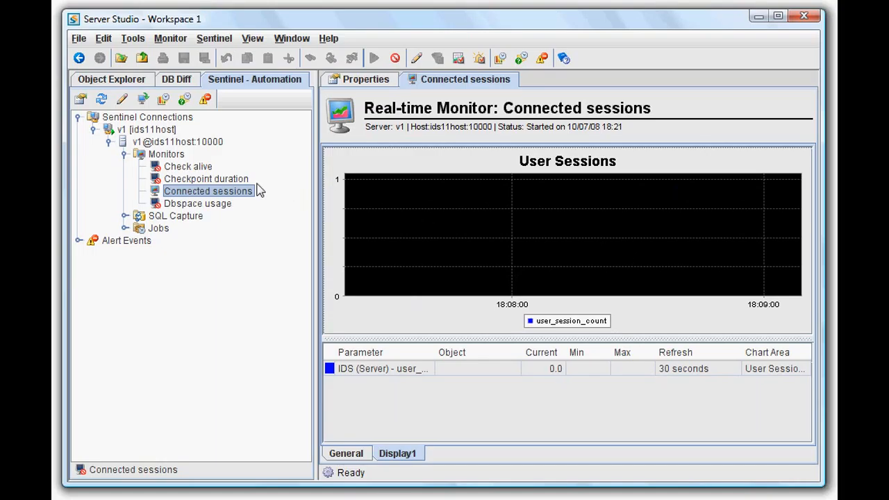
{"action": "right_click", "coordinate": [242, 201]}
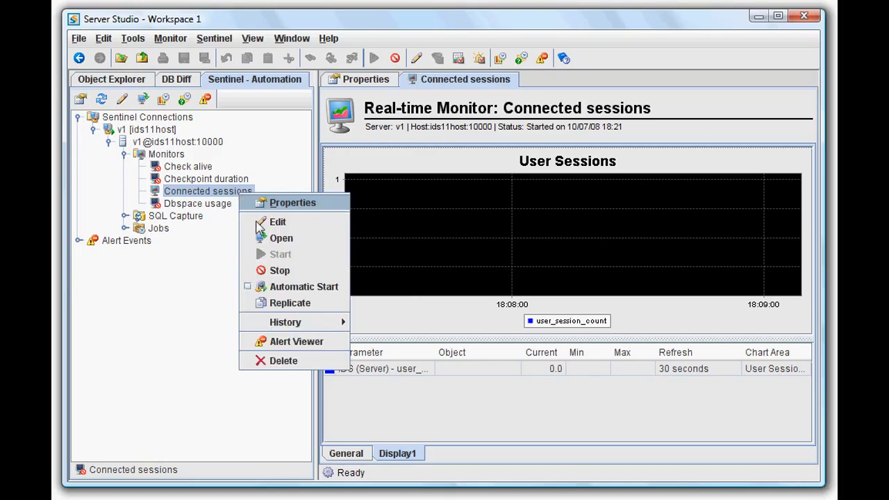
{"action": "left_click", "coordinate": [277, 270]}
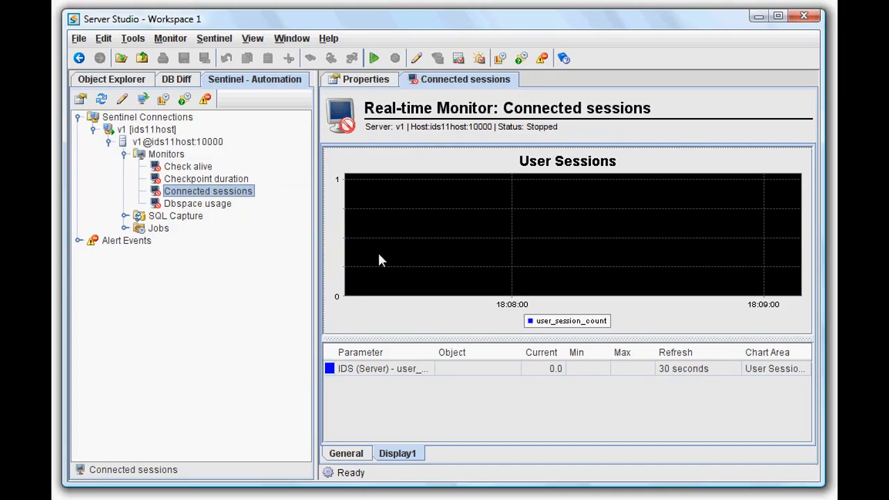
Step: Zoom the User Sessions chart out, and enlarge the area around the plotted session line down to the time axis
{"action": "right_click", "coordinate": [519, 231]}
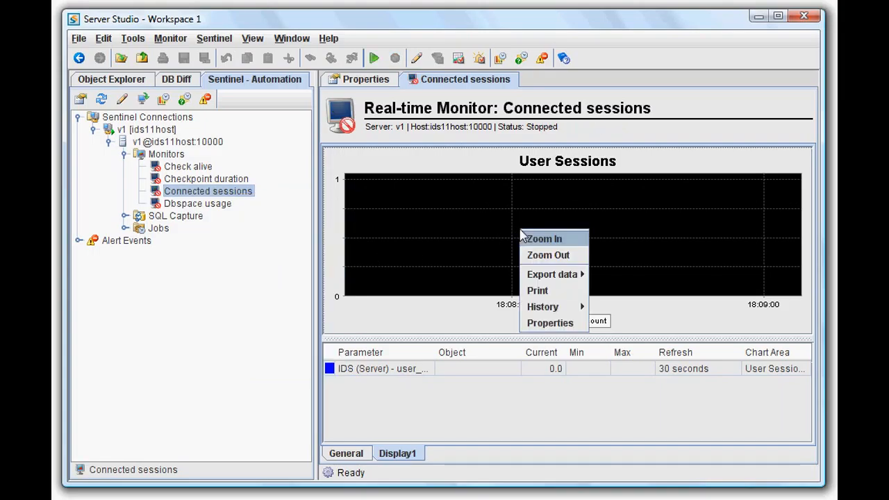
{"action": "left_click", "coordinate": [538, 256]}
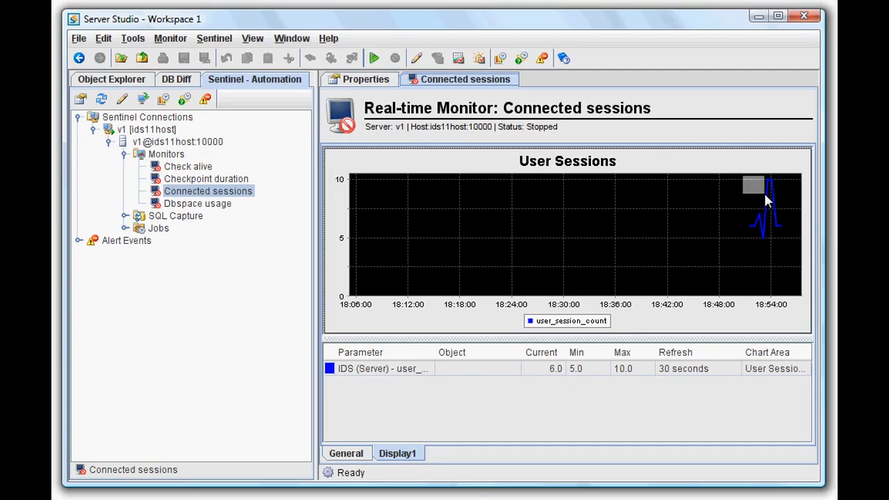
{"action": "left_click_drag", "start_coordinate": [765, 196], "coordinate": [798, 303]}
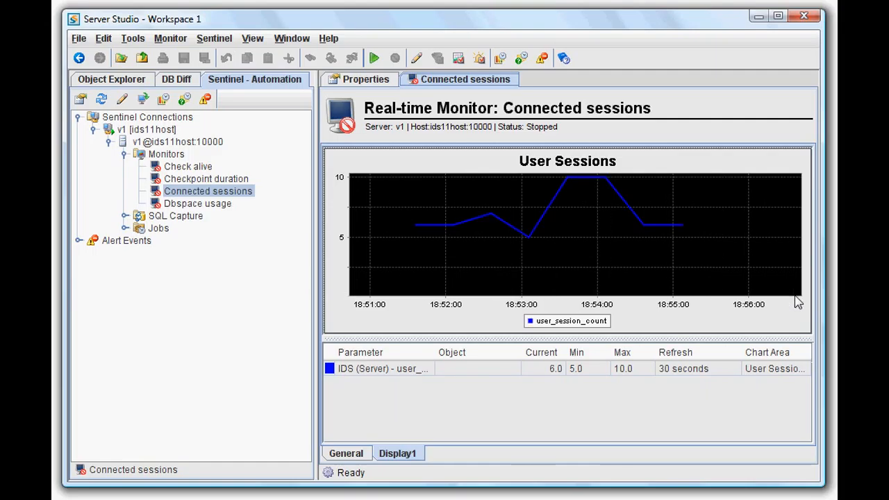
Step: Reset the chart zoom and enlarge only the plotted session line, from about 18:51 to 18:56
{"action": "right_click", "coordinate": [637, 254]}
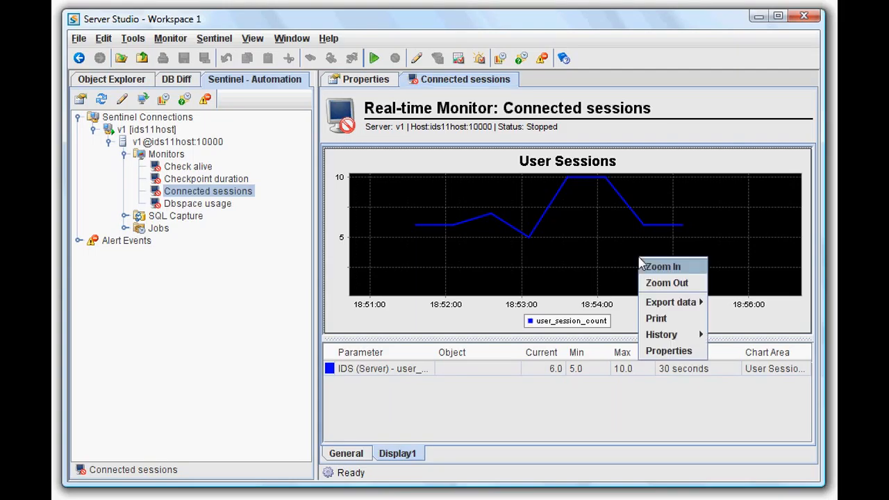
{"action": "left_click", "coordinate": [654, 283]}
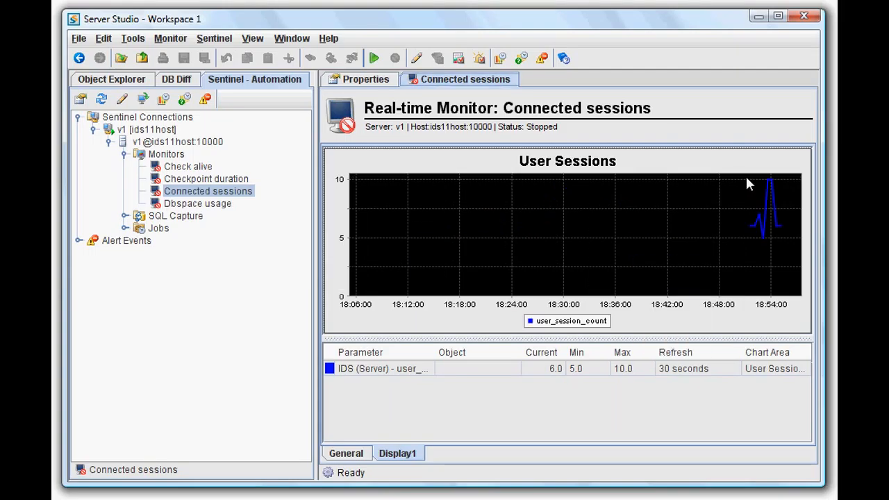
{"action": "left_click_drag", "start_coordinate": [763, 195], "coordinate": [793, 247]}
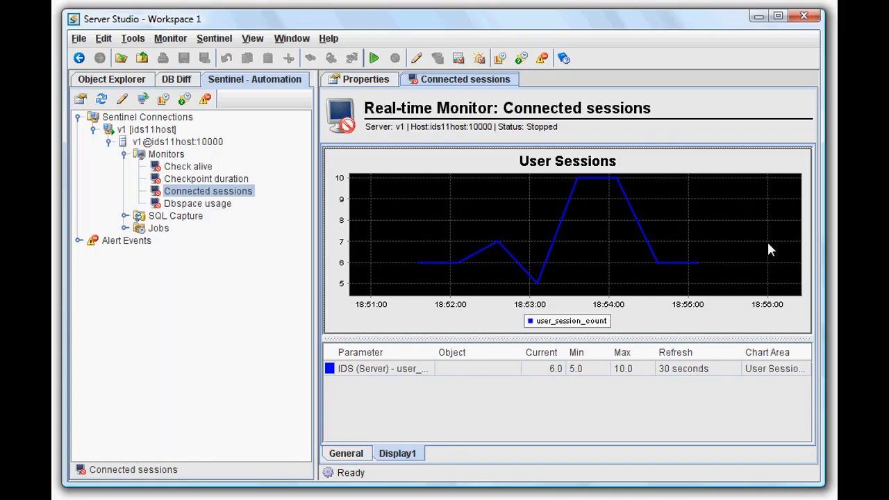
Step: Export the User Sessions chart as a PNG image named user_sessions in the datastage folder
{"action": "right_click", "coordinate": [685, 236]}
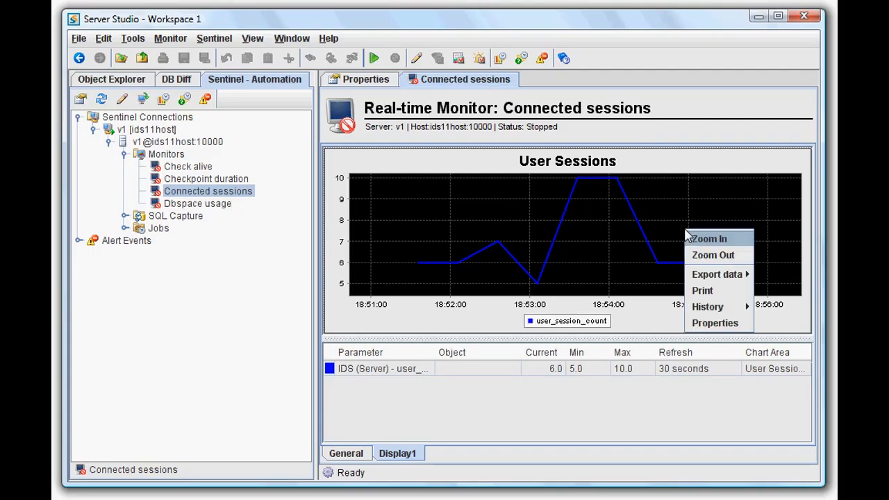
{"action": "mouse_move", "coordinate": [712, 274]}
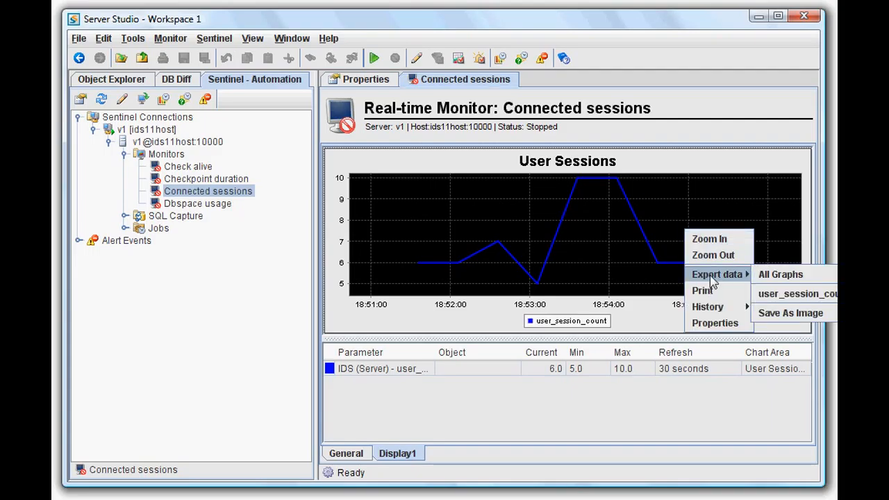
{"action": "left_click", "coordinate": [765, 314]}
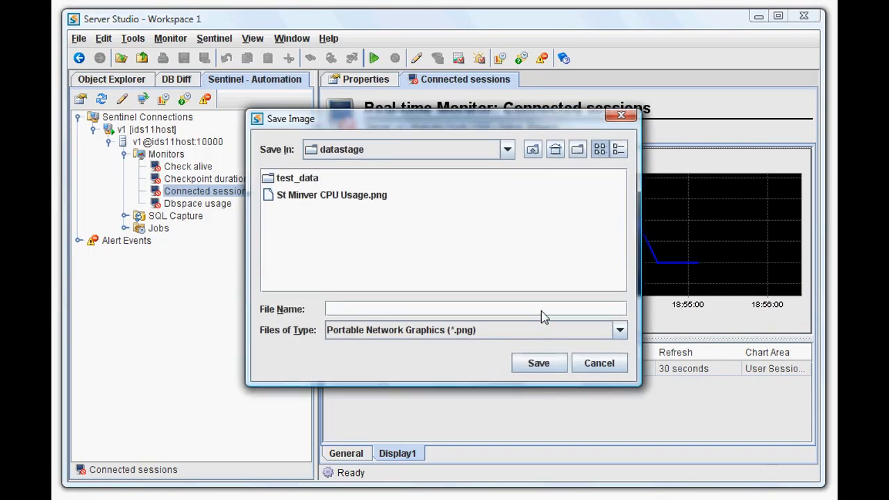
{"action": "type", "text": "user_sessions"}
{"action": "left_click", "coordinate": [619, 332]}
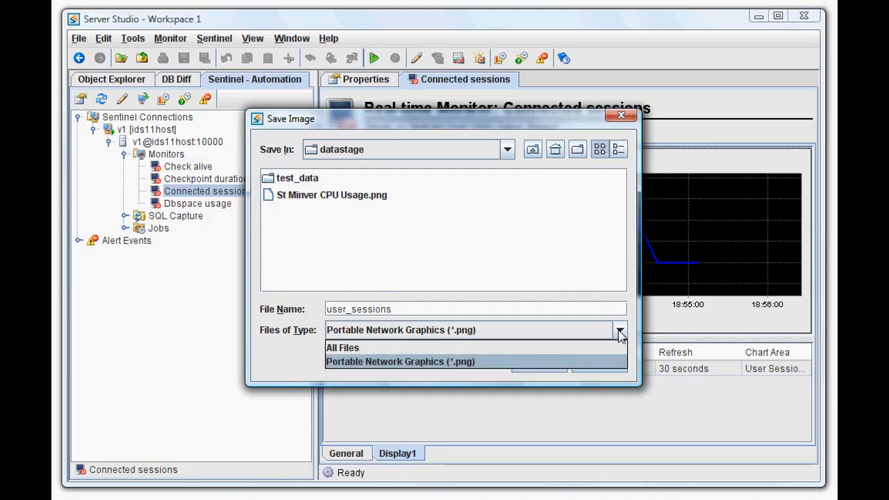
{"action": "left_click", "coordinate": [617, 324]}
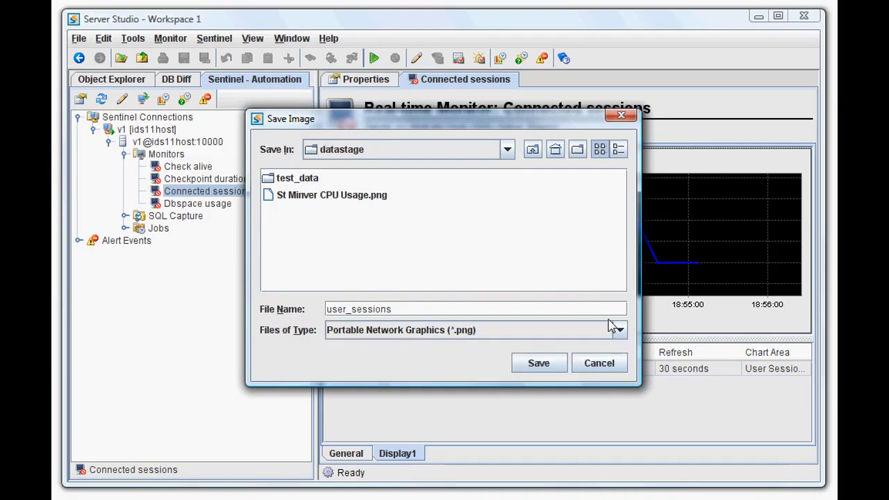
{"action": "left_click", "coordinate": [539, 364]}
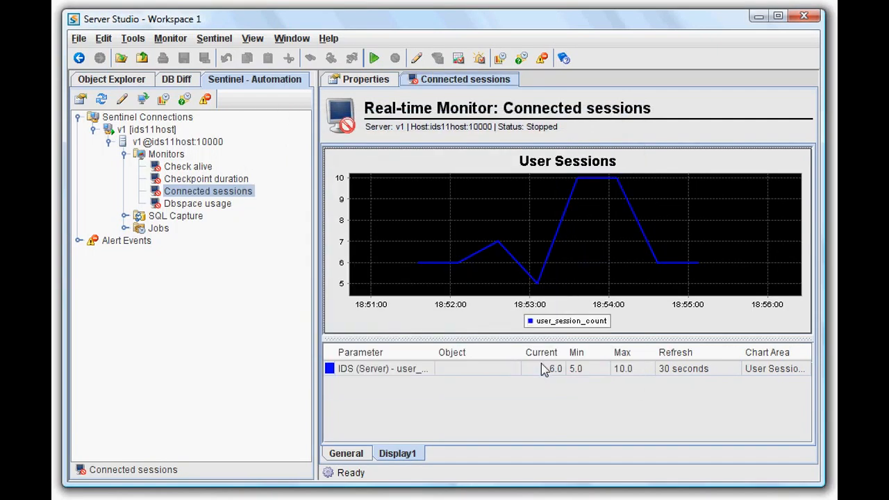
{"action": "right_click", "coordinate": [506, 282]}
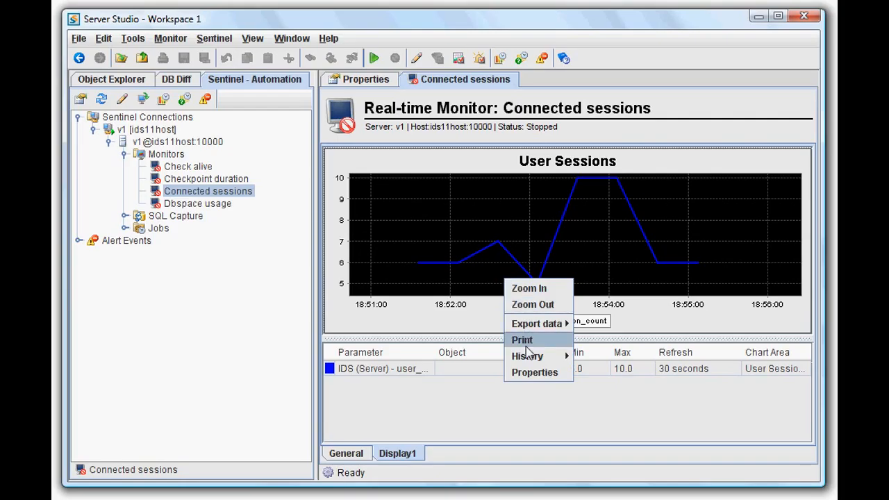
{"action": "mouse_move", "coordinate": [528, 357]}
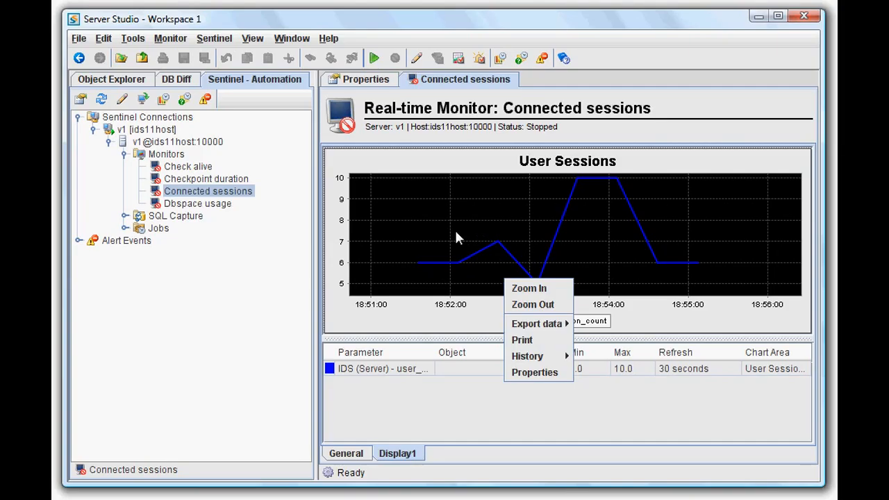
Step: Show the database objects of the v1 connection and list the tables of the sentinel database
{"action": "left_click", "coordinate": [136, 83]}
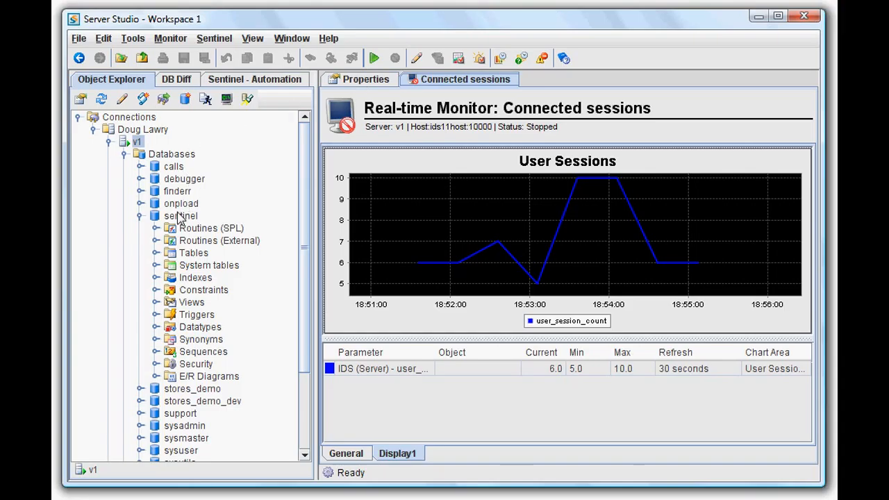
{"action": "left_click", "coordinate": [156, 253]}
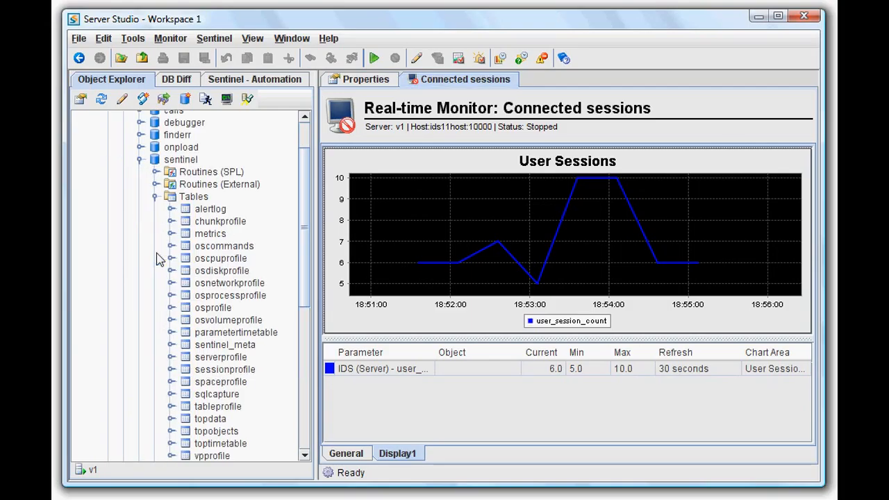
{"action": "left_click_drag", "start_coordinate": [306, 262], "coordinate": [309, 292]}
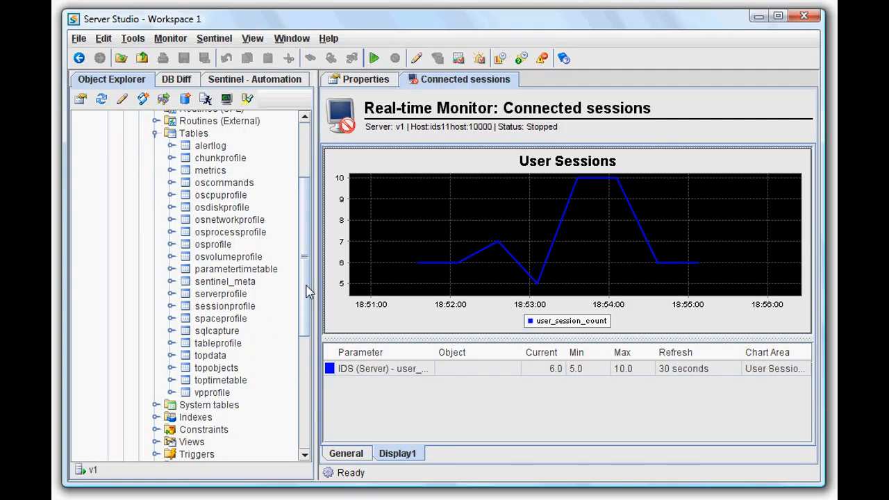
Step: View the data stored in the serverprofile table and examine its user_session_count column
{"action": "left_click", "coordinate": [238, 297]}
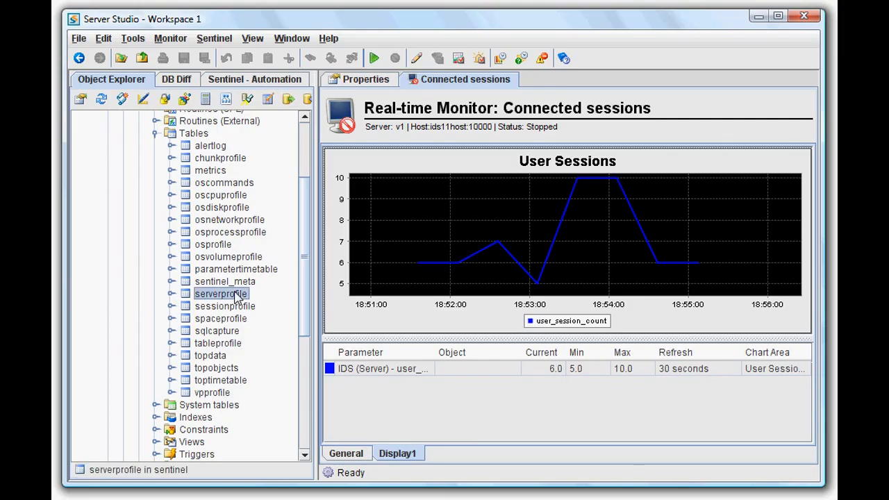
{"action": "right_click", "coordinate": [238, 297]}
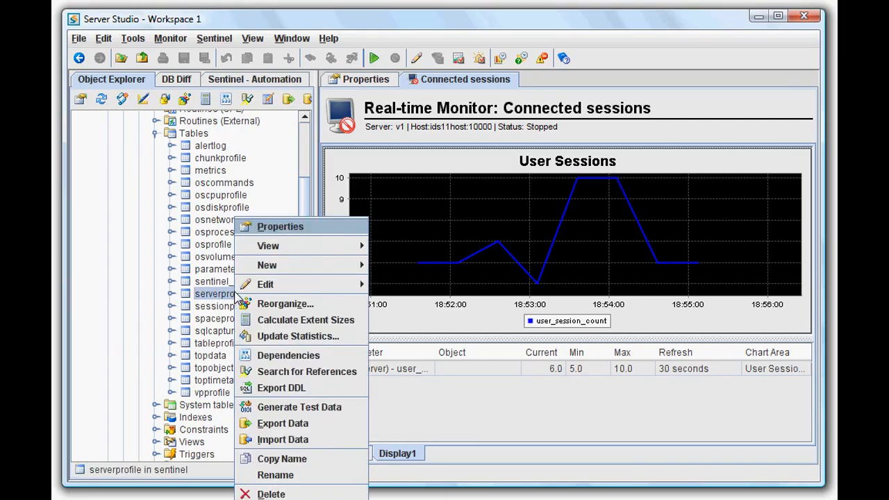
{"action": "mouse_move", "coordinate": [298, 246]}
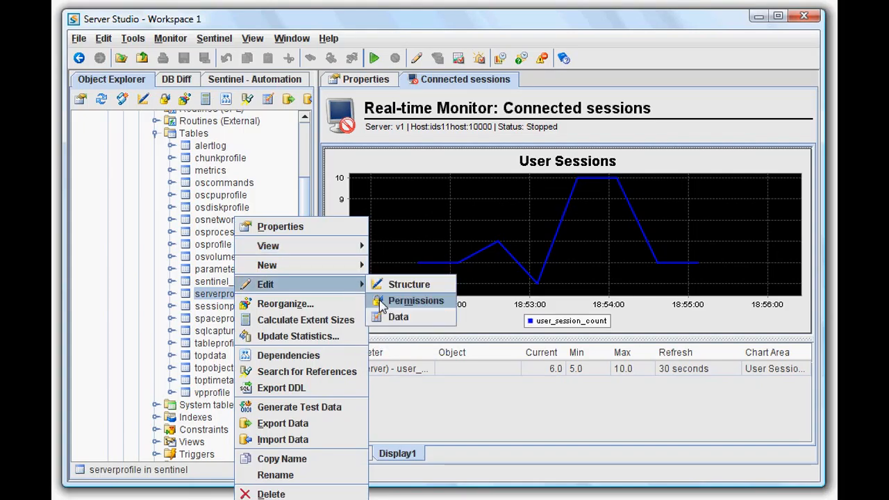
{"action": "mouse_move", "coordinate": [360, 264]}
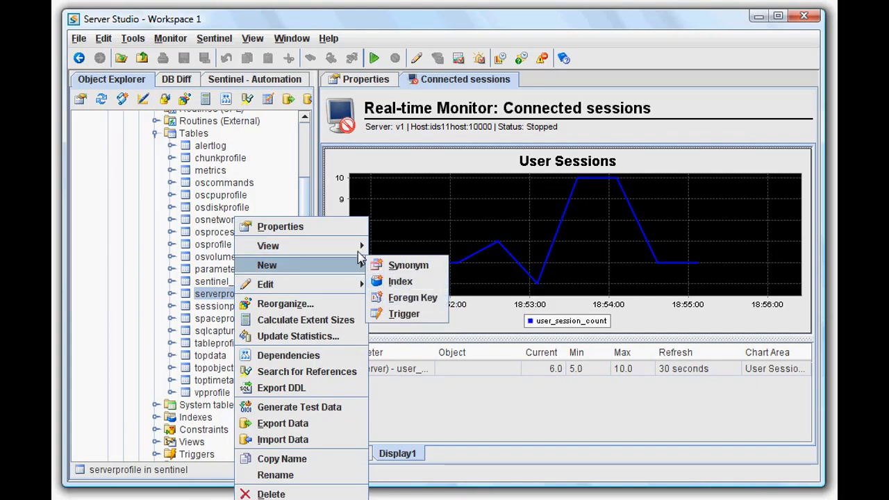
{"action": "mouse_move", "coordinate": [358, 246]}
{"action": "left_click", "coordinate": [381, 312]}
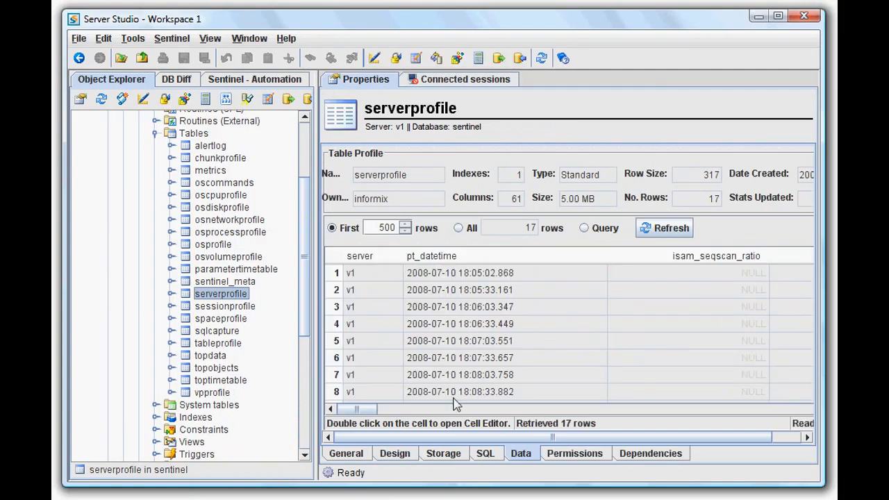
{"action": "left_click_drag", "start_coordinate": [367, 415], "coordinate": [430, 414]}
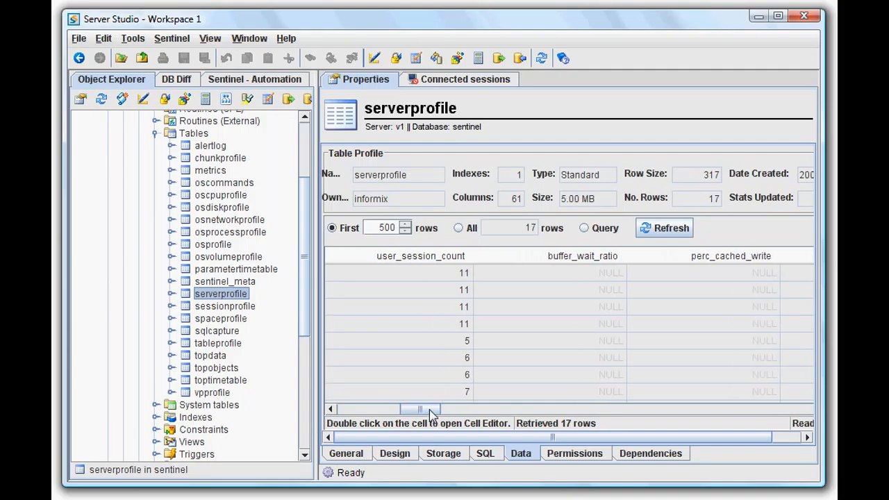